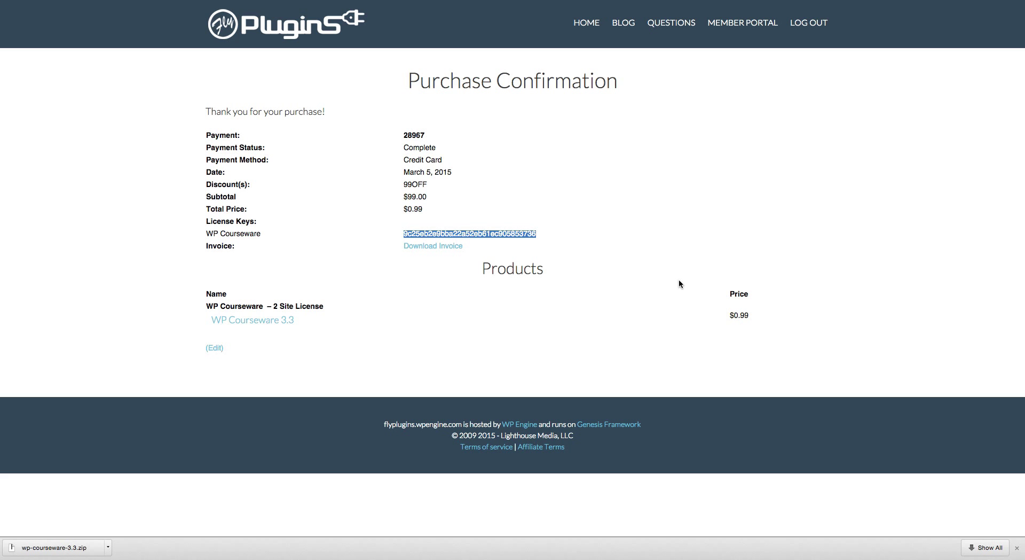
Copy the WP Courseware licence key and download the WP Courseware 3.3 plugin zip.
left_click(742, 215)
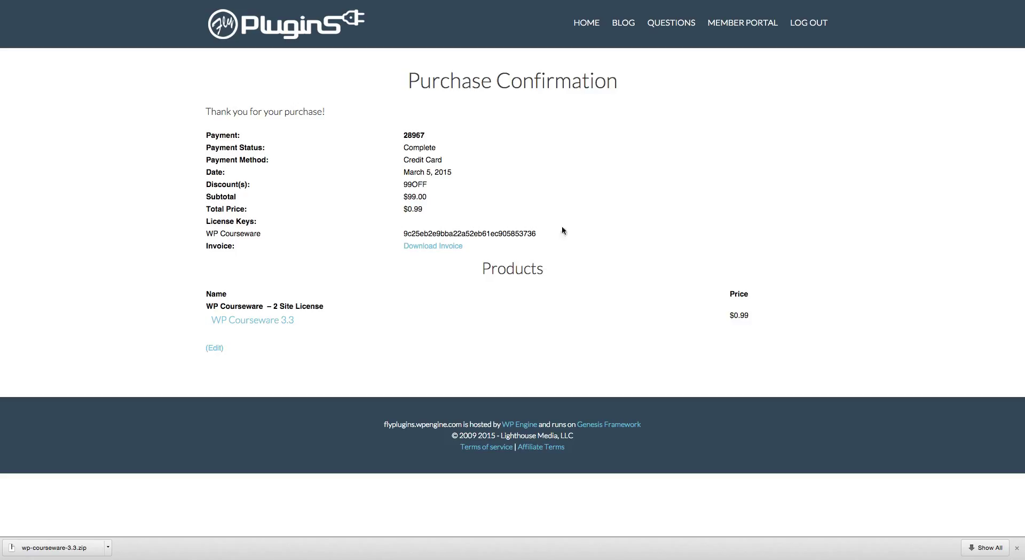
double_click(520, 234)
key("super+c")
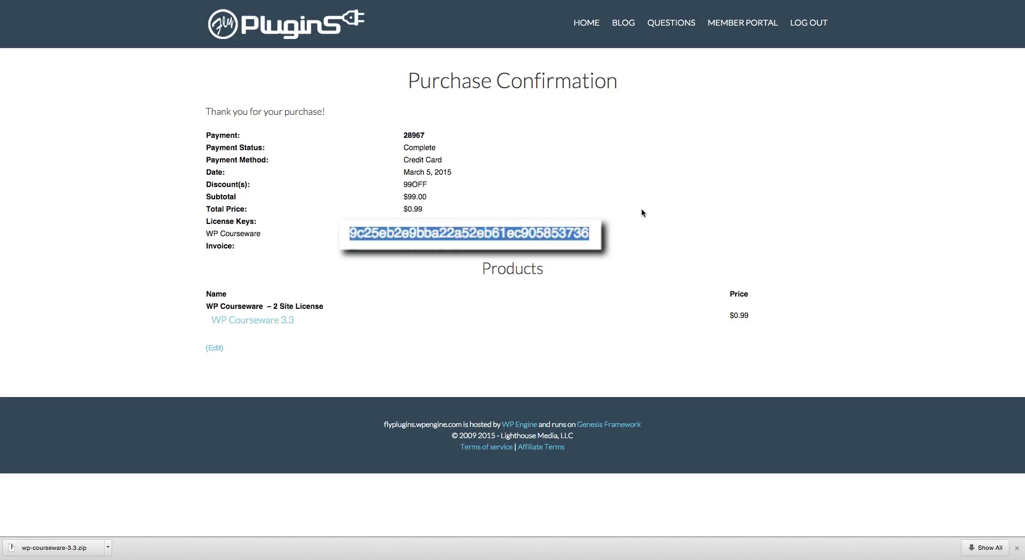
left_click(591, 198)
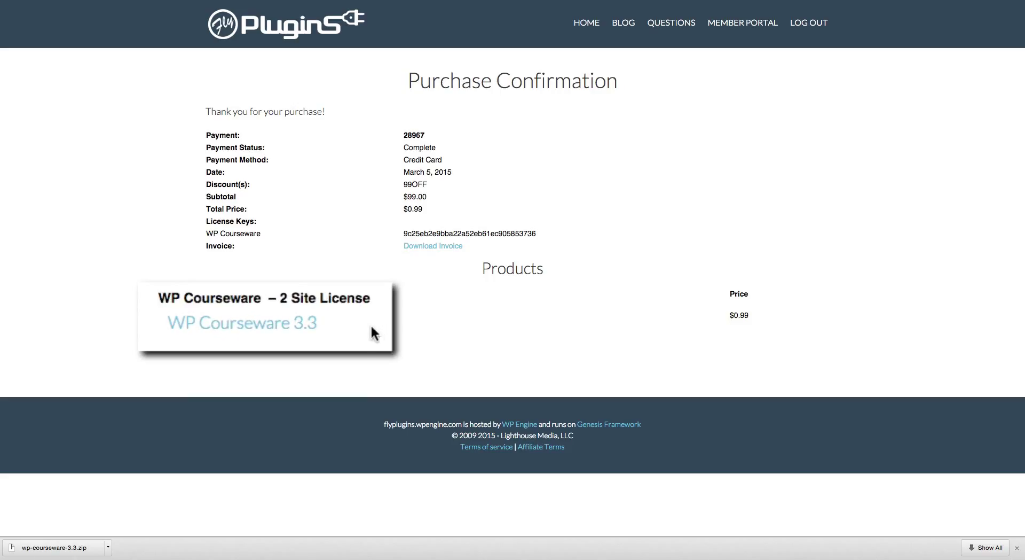
left_click(286, 320)
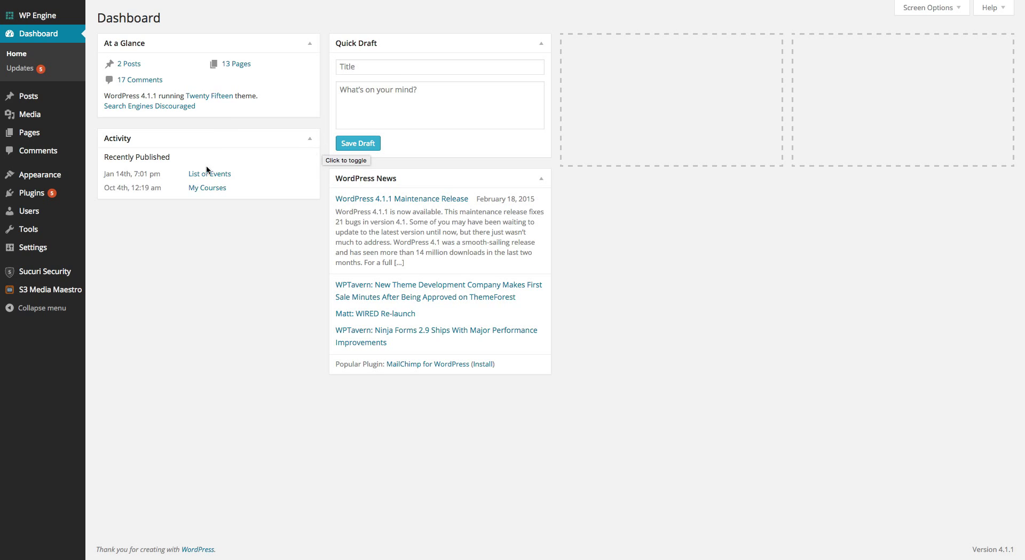
Upload wp-courseware-3.3.zip as a new plugin and install it.
mouse_move(40, 194)
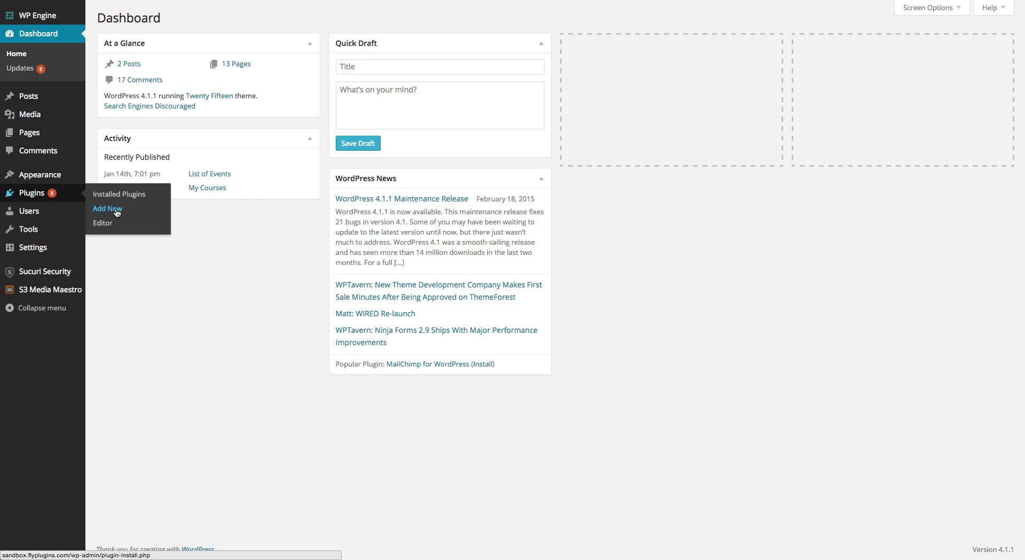
left_click(117, 212)
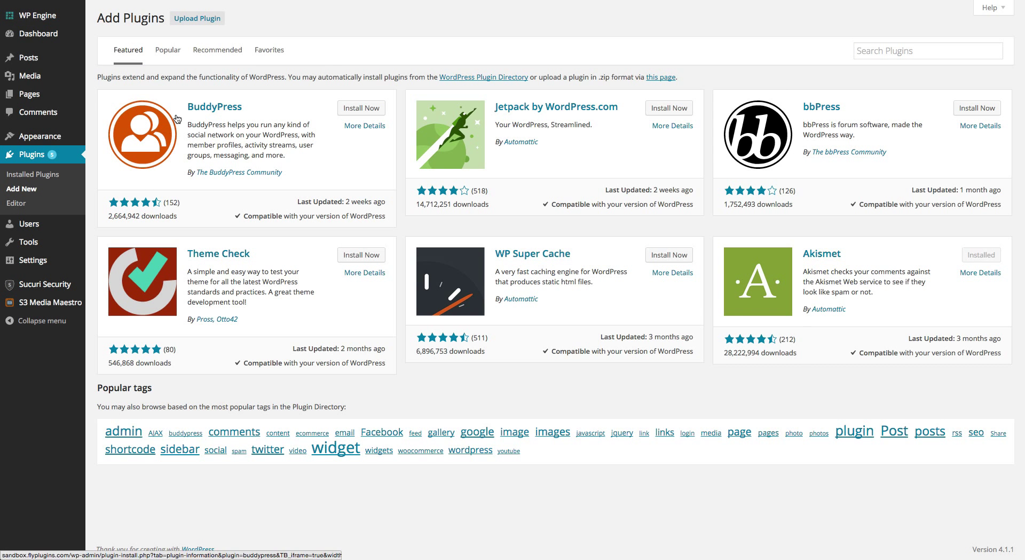
left_click(213, 20)
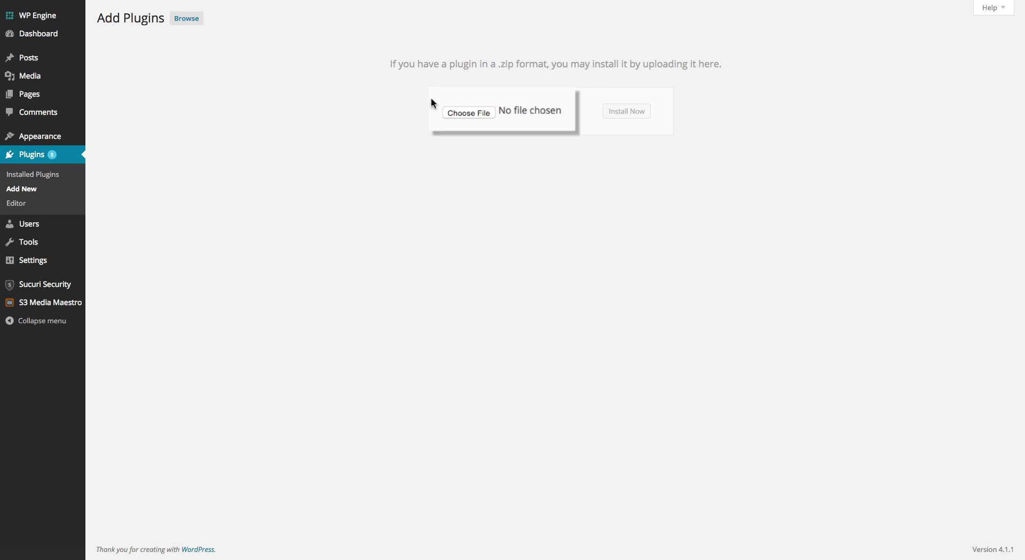
left_click(487, 113)
left_click(476, 12)
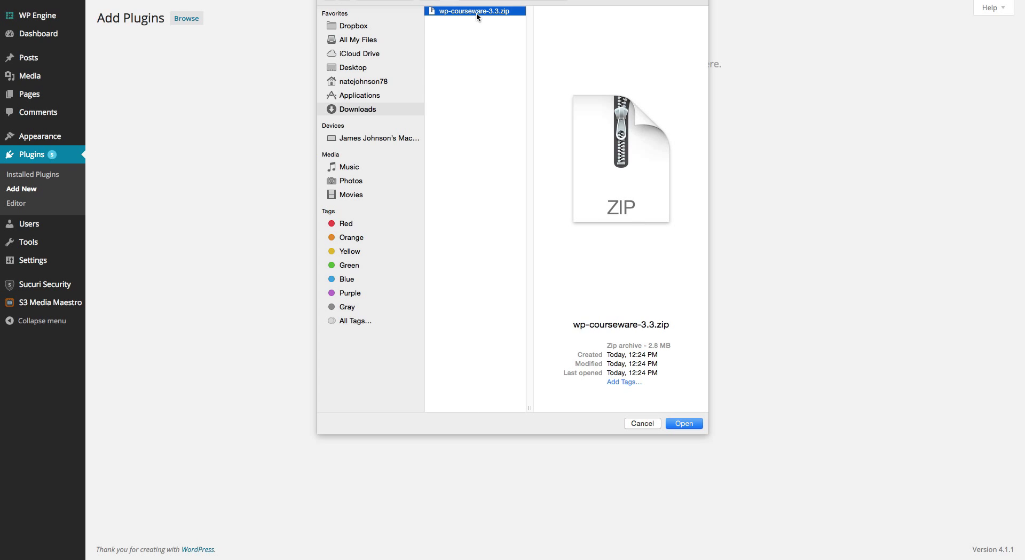
left_click(683, 423)
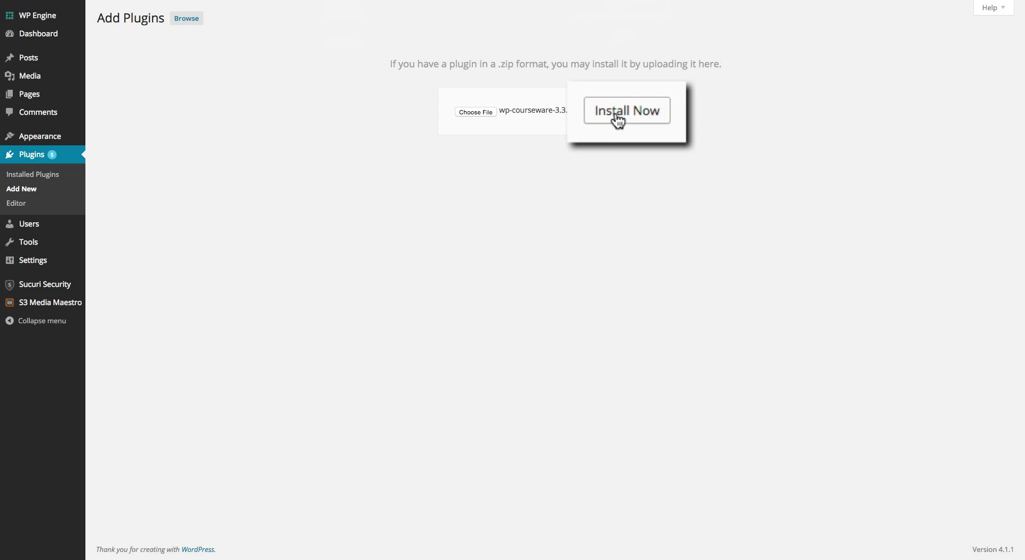
left_click(623, 111)
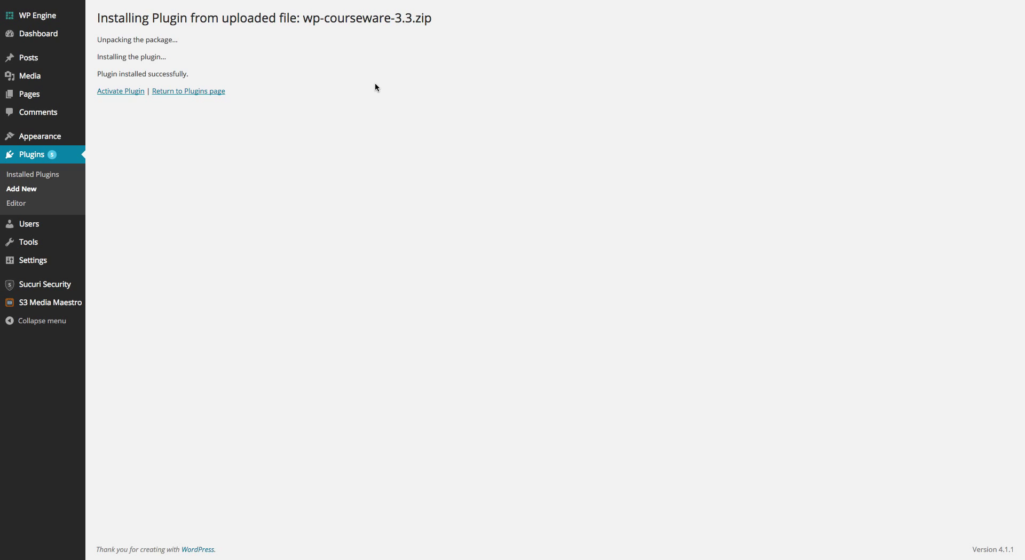
Activate WP Courseware 3.3 and locate its entry in the Plugins list.
left_click(131, 92)
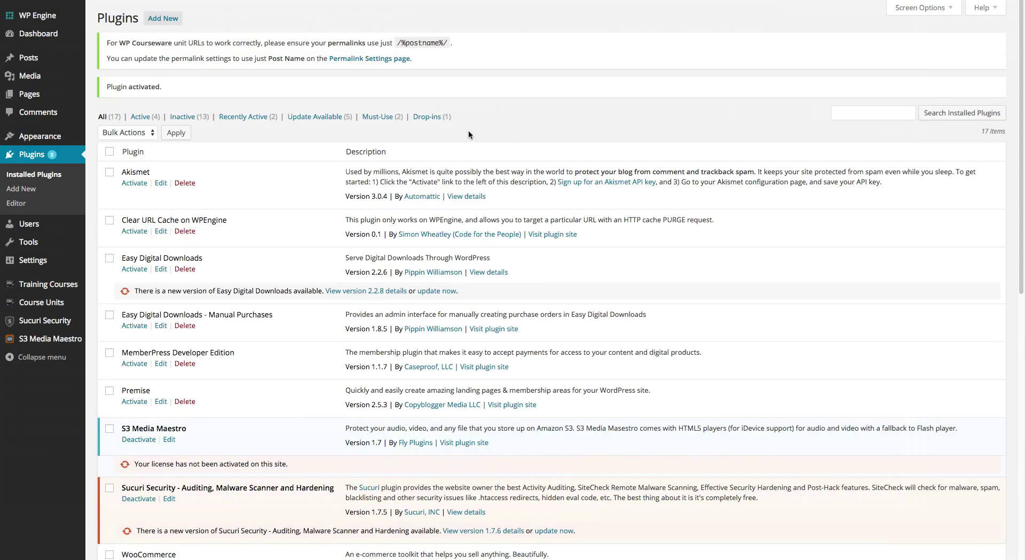
scroll(467, 130, "down", 5)
scroll(464, 141, "down", 5)
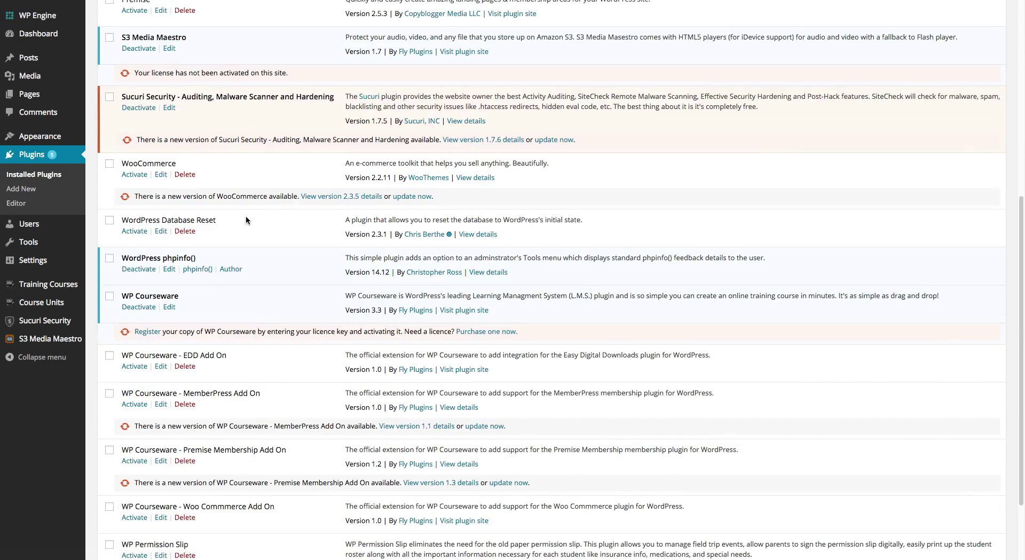
left_click_drag(179, 296, 121, 295)
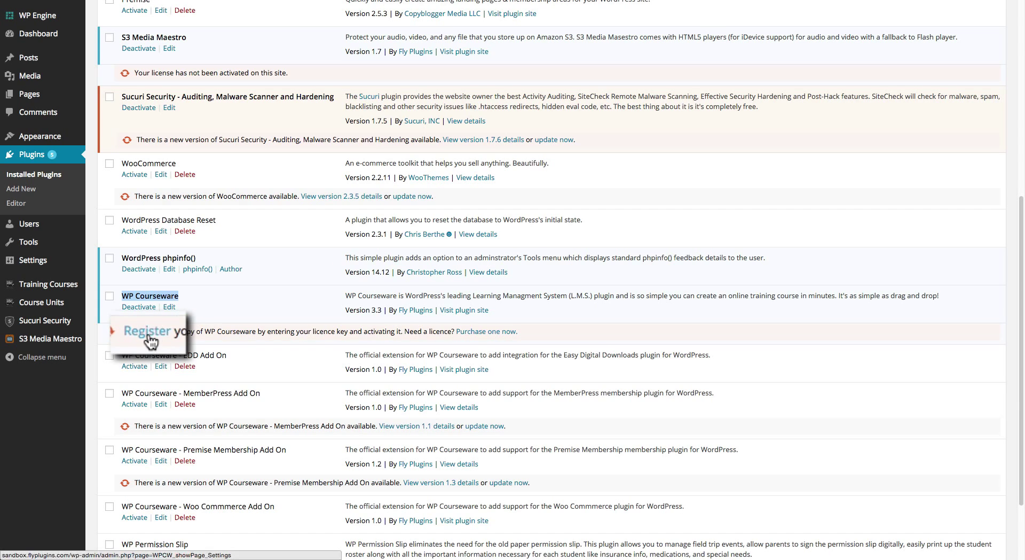
Paste the licence key into WP Courseware's Training Courses settings, choose Activate, and save.
left_click(147, 332)
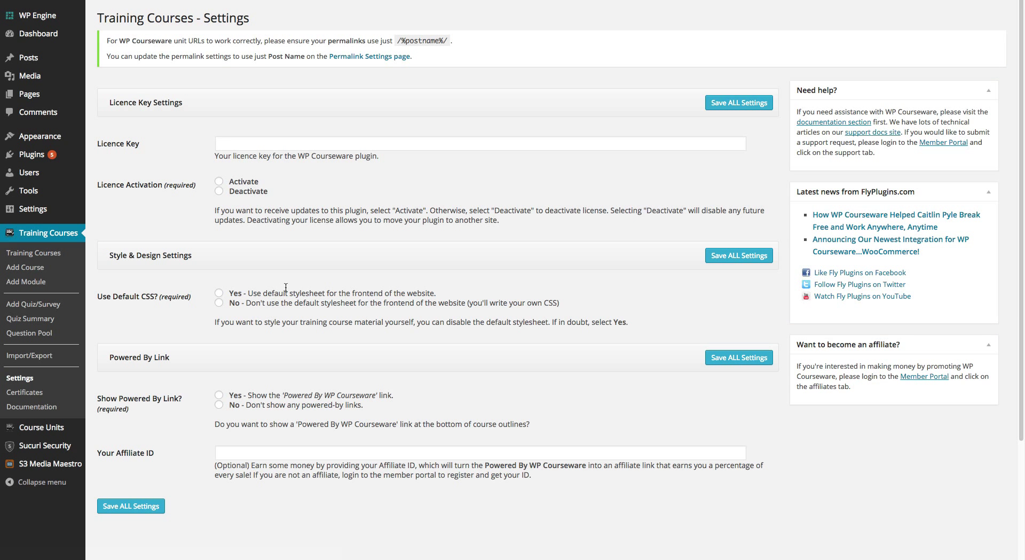
left_click(251, 143)
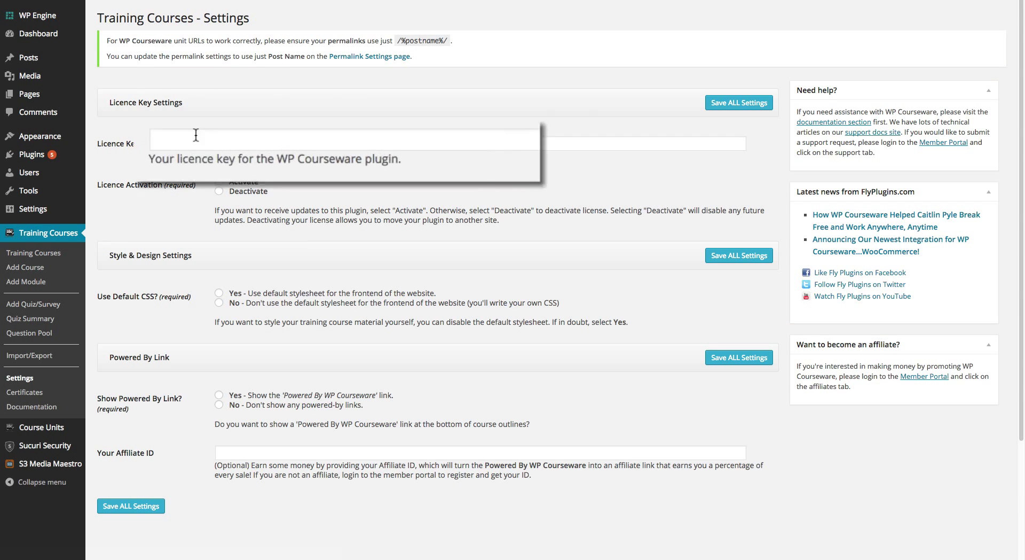
key("super+v")
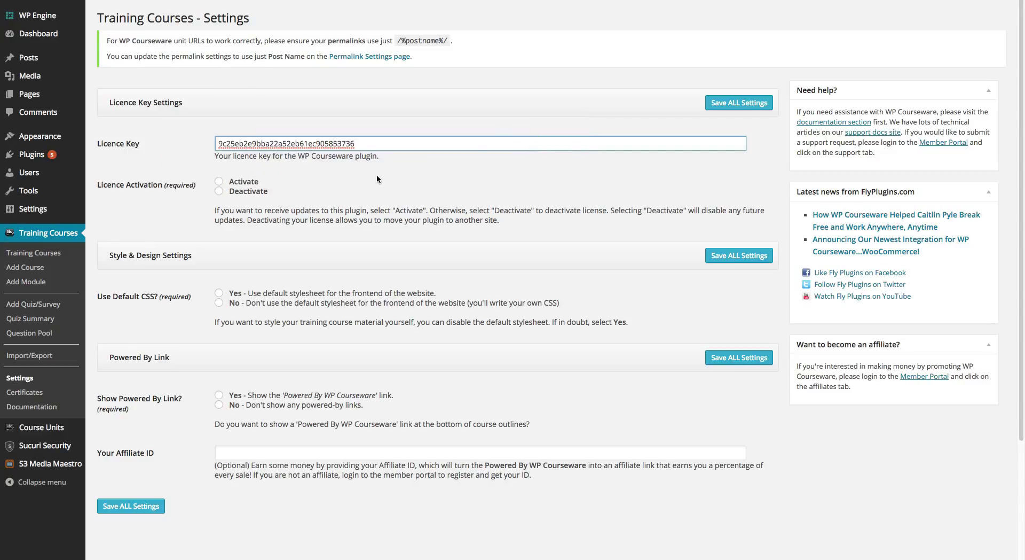
left_click(219, 181)
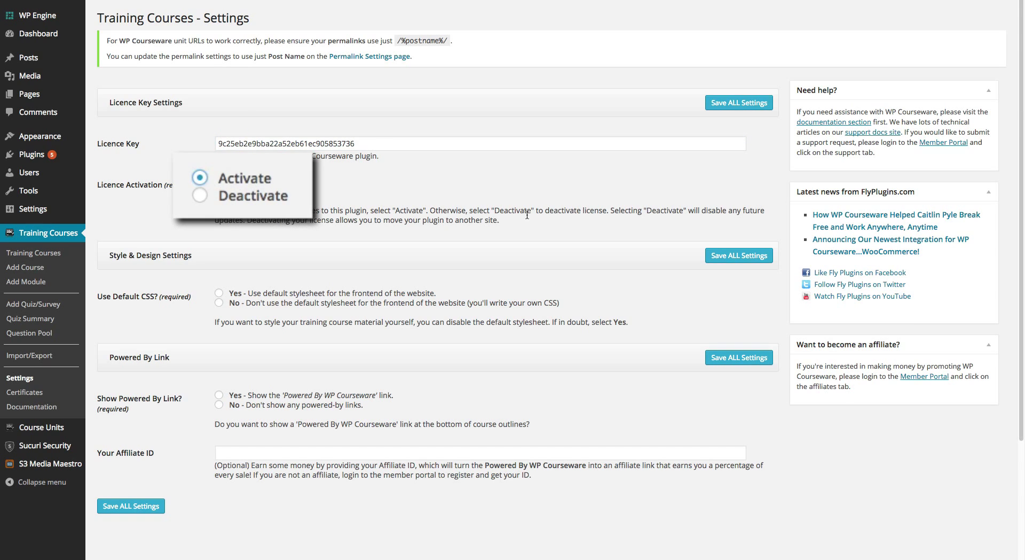
left_click(715, 104)
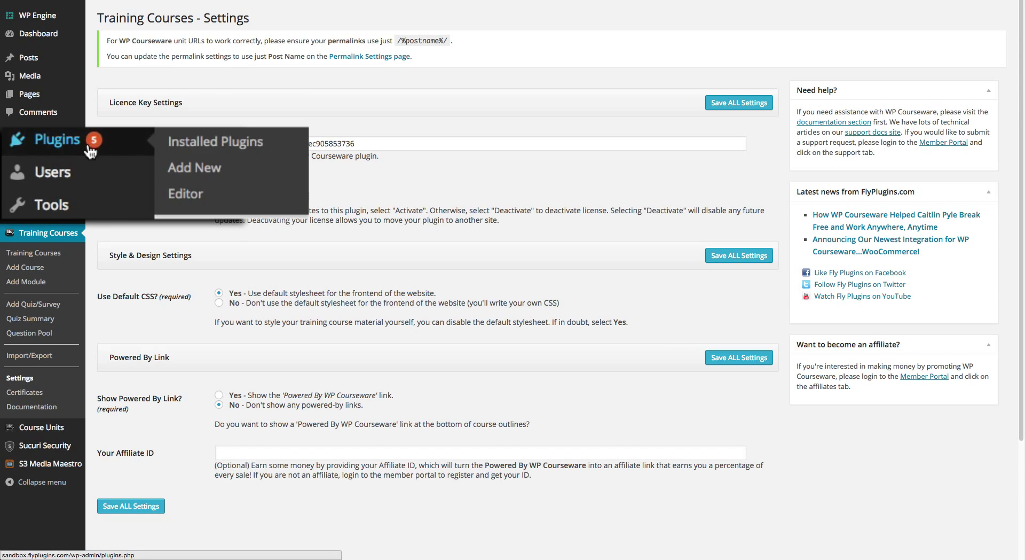
left_click(107, 159)
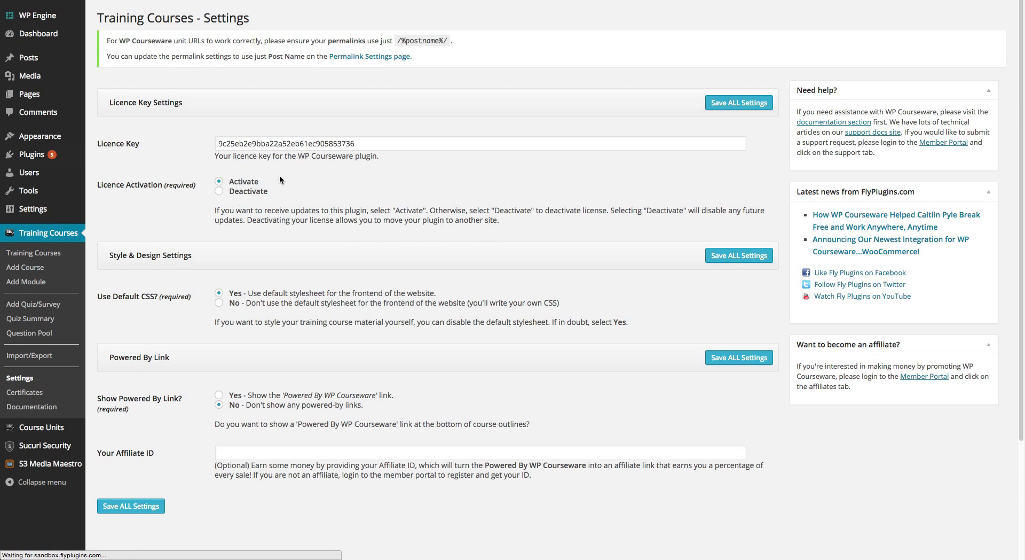
Scroll to the active WP Courseware 3.3 entry in the installed plugins and highlight its name.
scroll(526, 186, "down", 5)
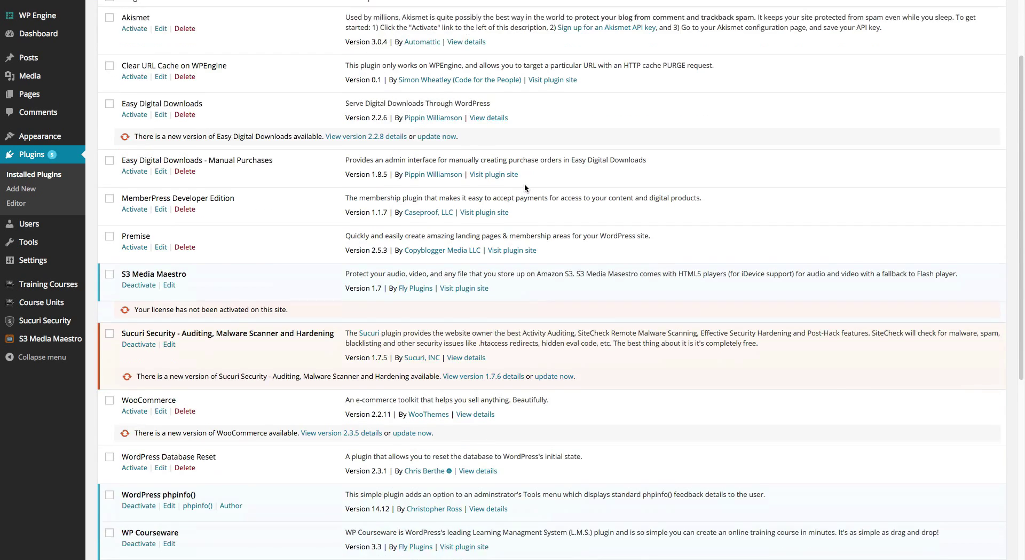
scroll(524, 184, "down", 6)
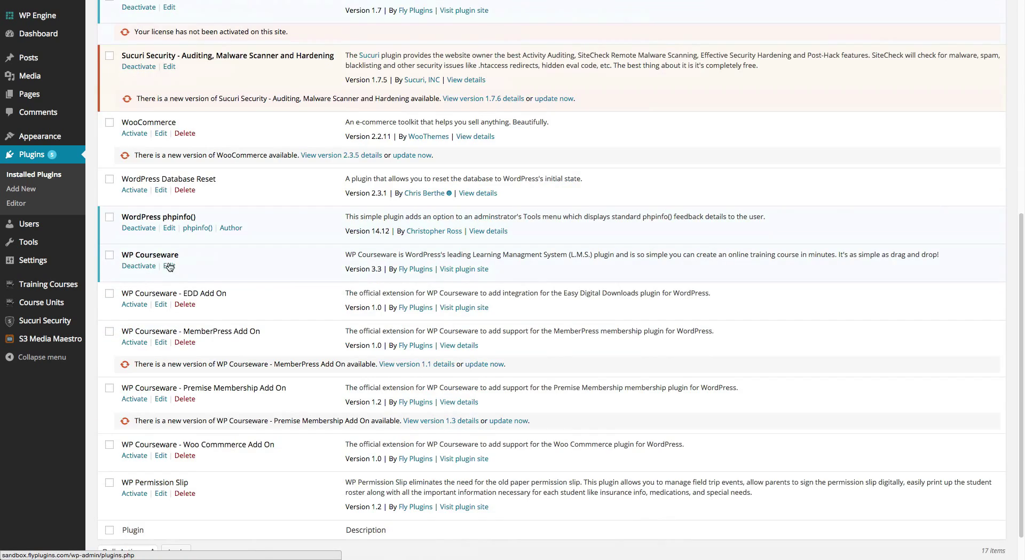
left_click_drag(188, 256, 121, 256)
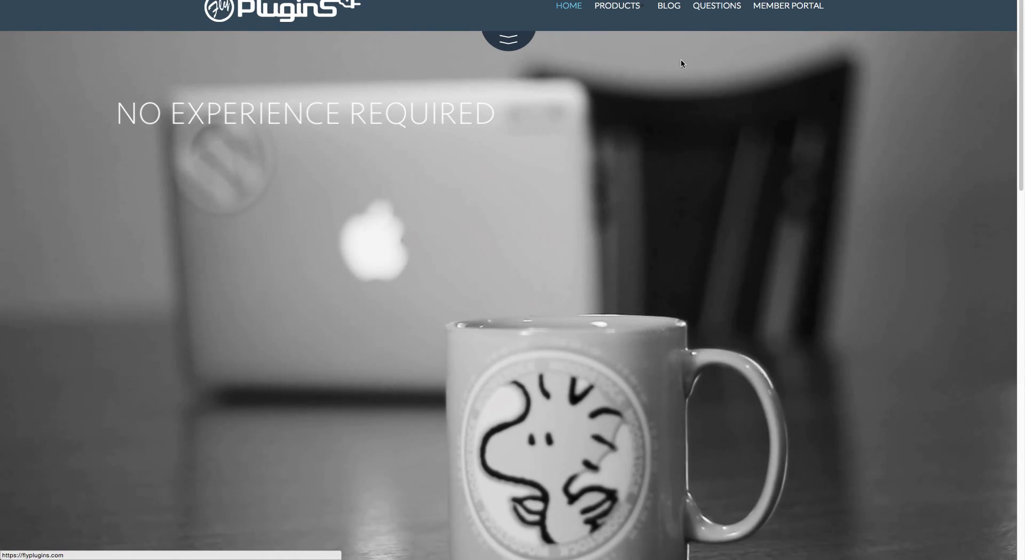
Log in to the Fly Plugins Member Portal with the saved username and password.
left_click(800, 11)
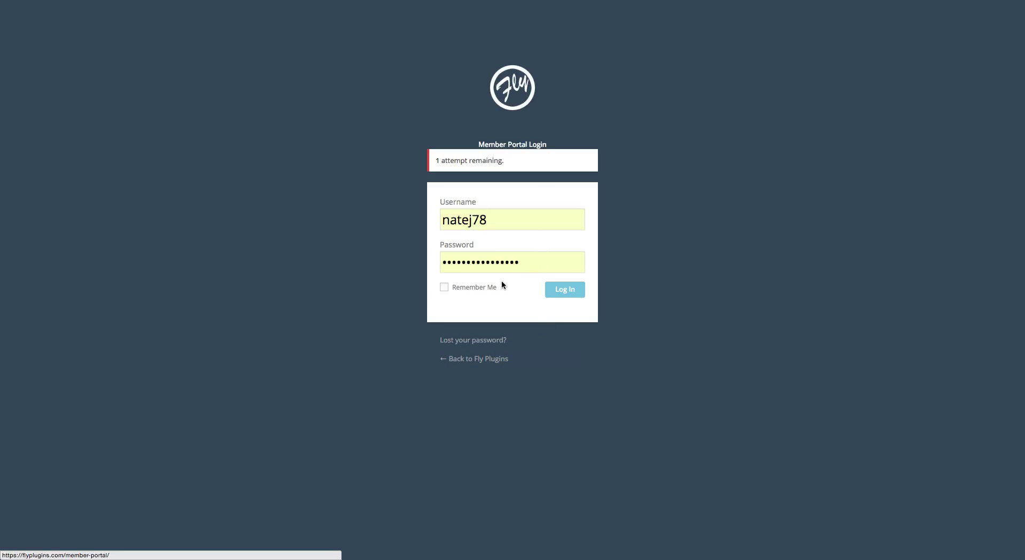
left_click(568, 294)
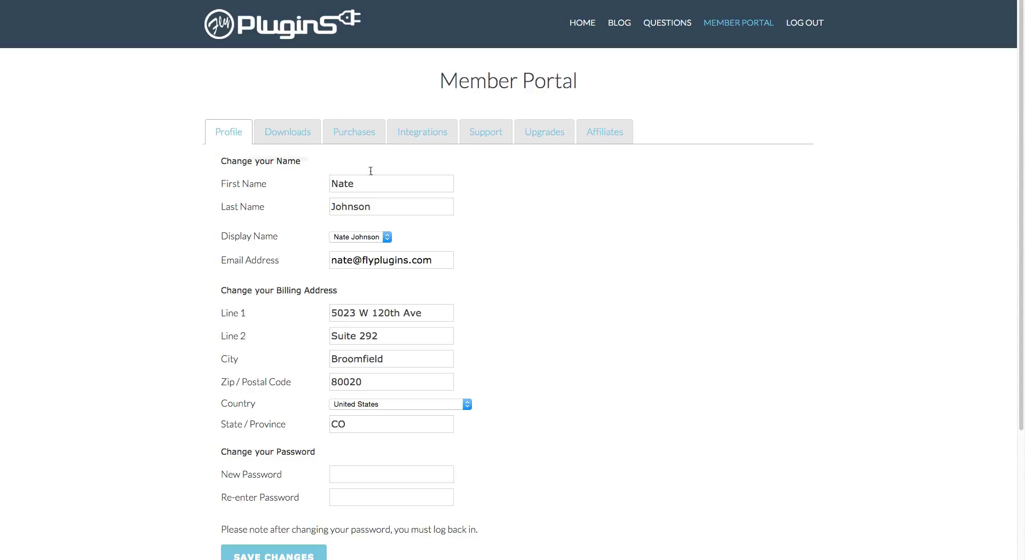
Re-download the WP Courseware 3.3 zip from the Member Portal Downloads, then view Purchases.
left_click(287, 133)
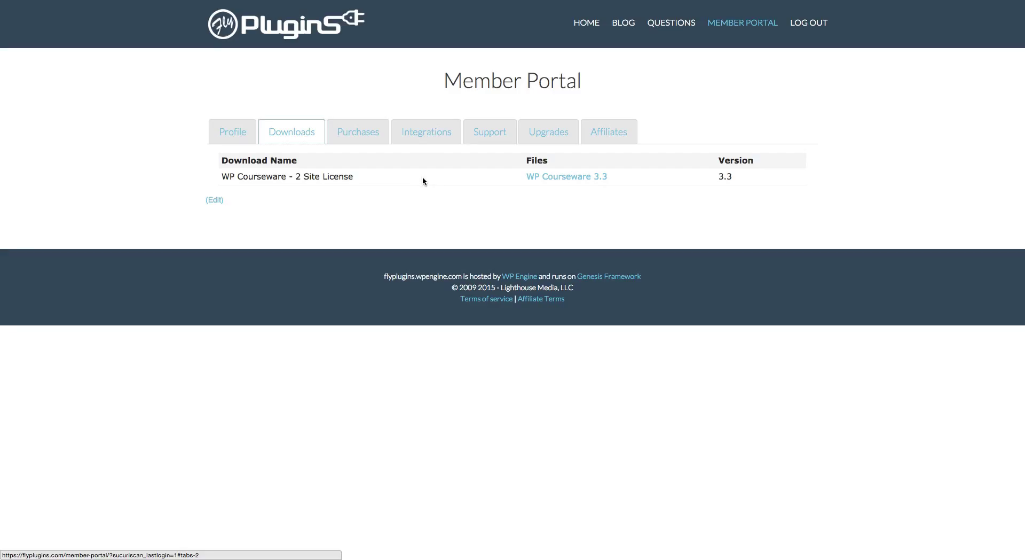
left_click(573, 180)
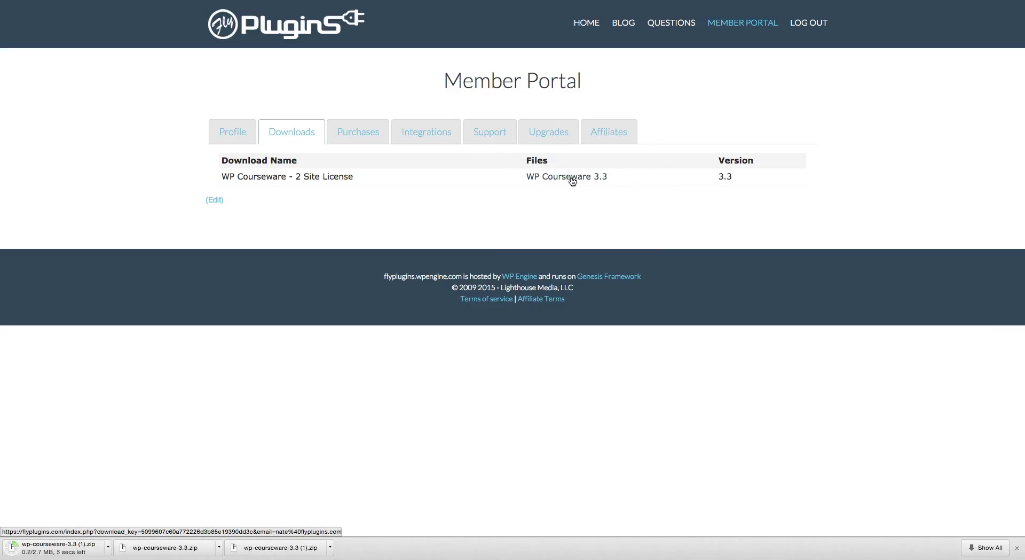
left_click(1017, 548)
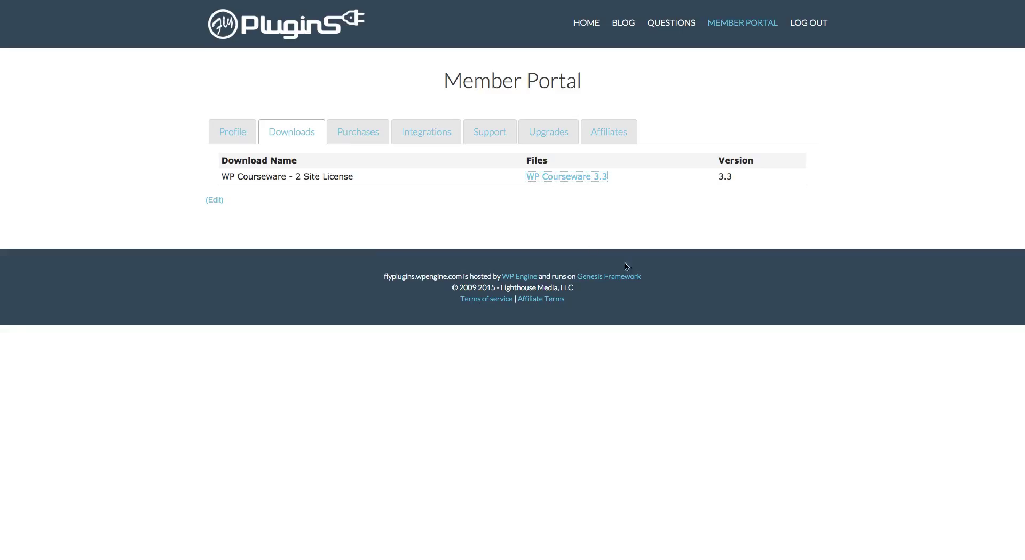
left_click(362, 133)
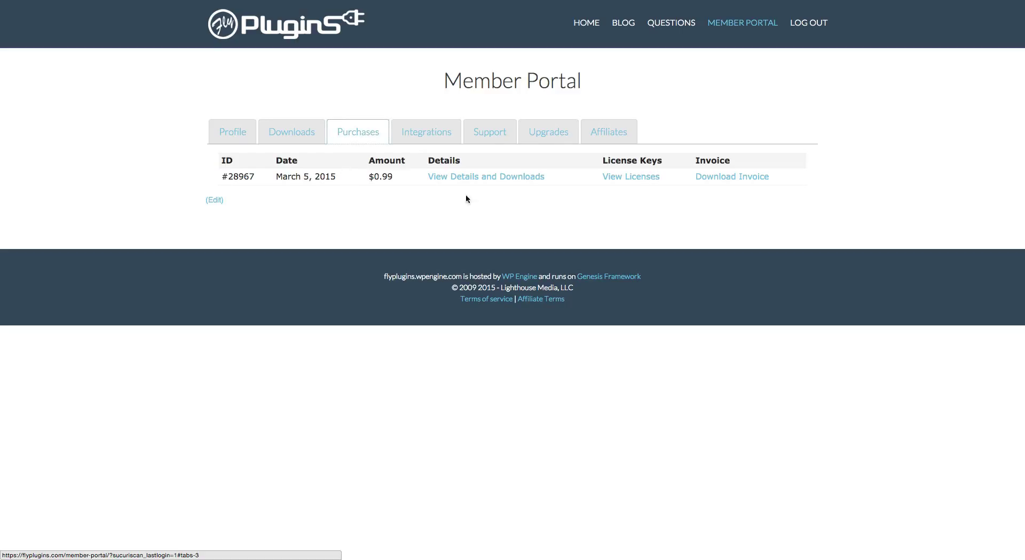
Reveal and copy the WP Courseware licence key, then open its Manage Sites page.
left_click(644, 182)
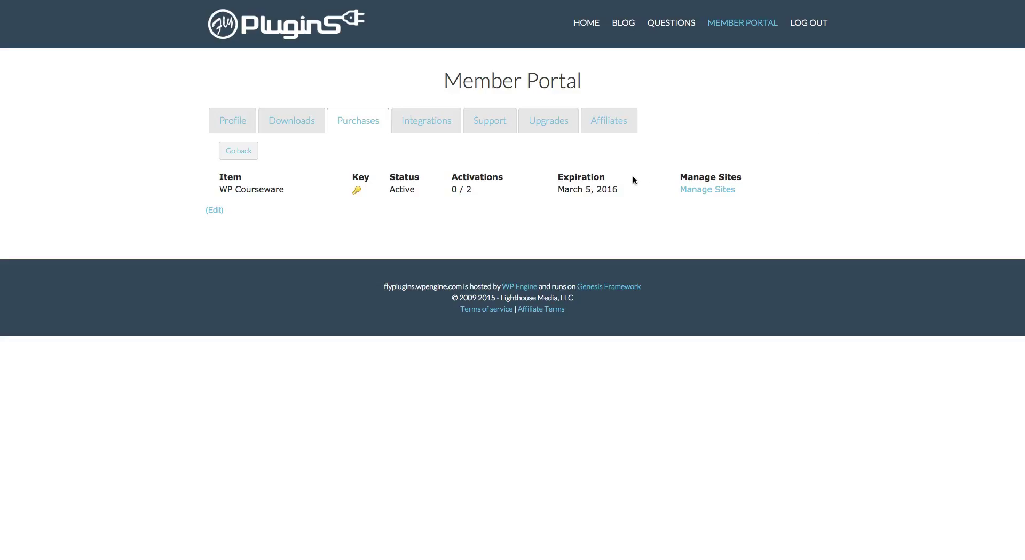
left_click(357, 191)
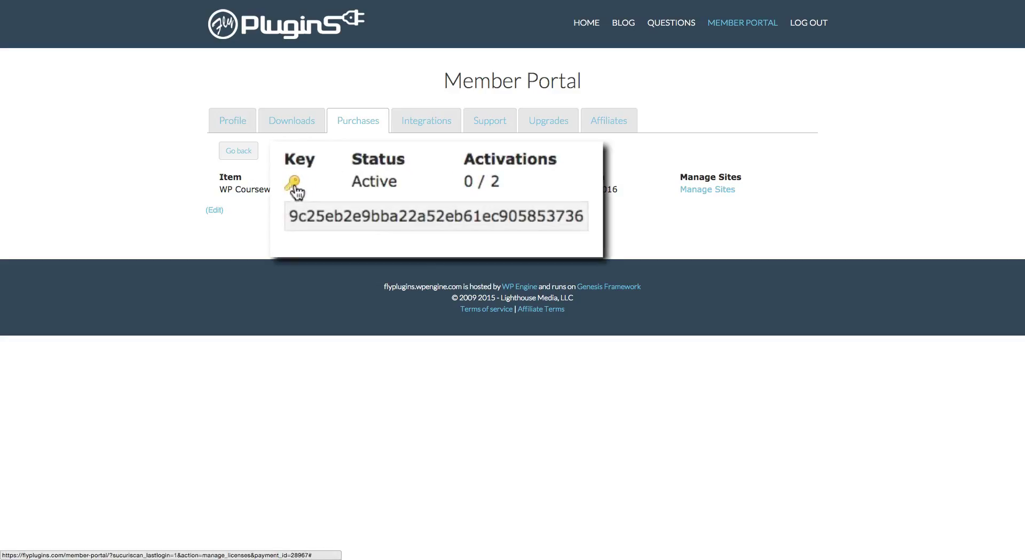
double_click(419, 218)
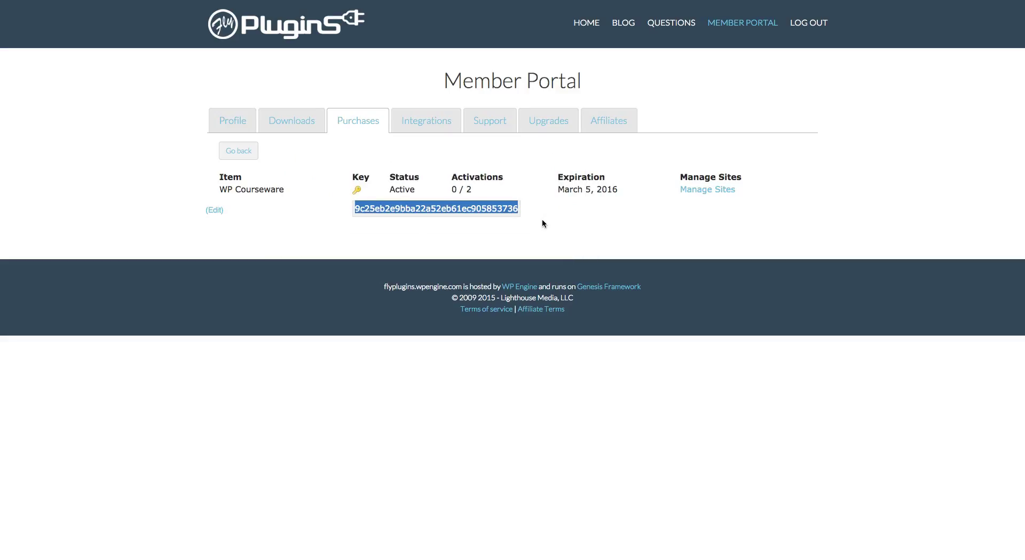
left_click(543, 220)
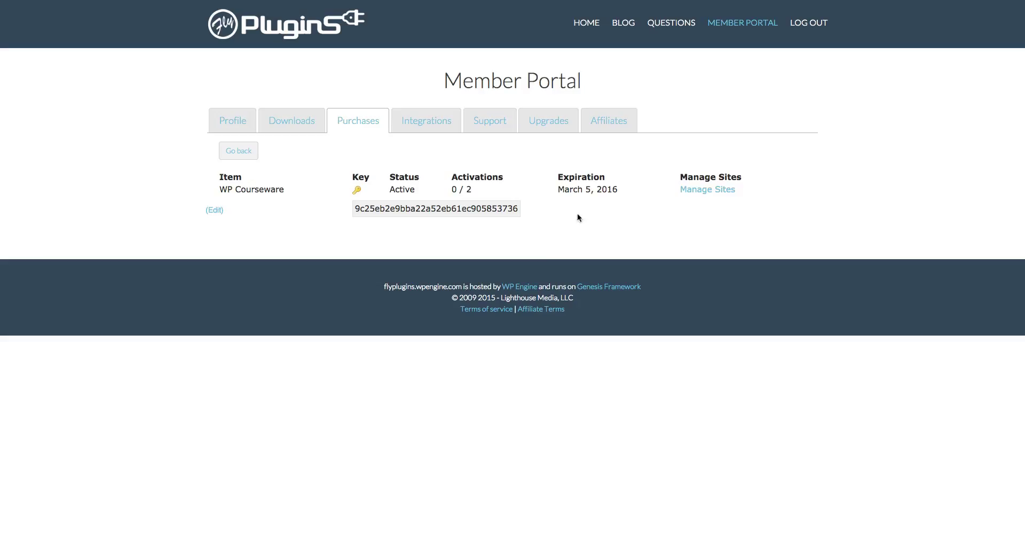
left_click(713, 192)
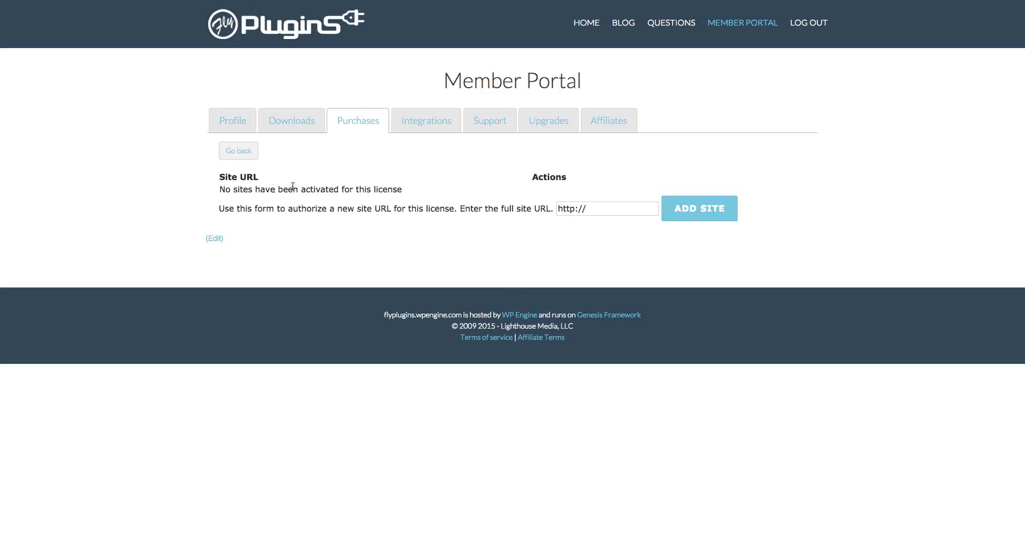
triple_click(267, 175)
left_click(443, 228)
left_click(611, 209)
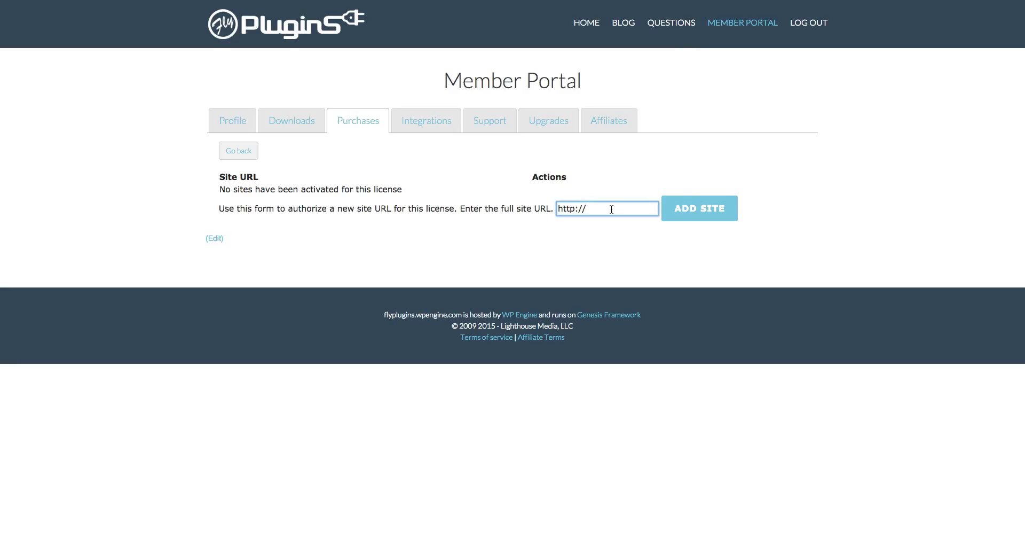